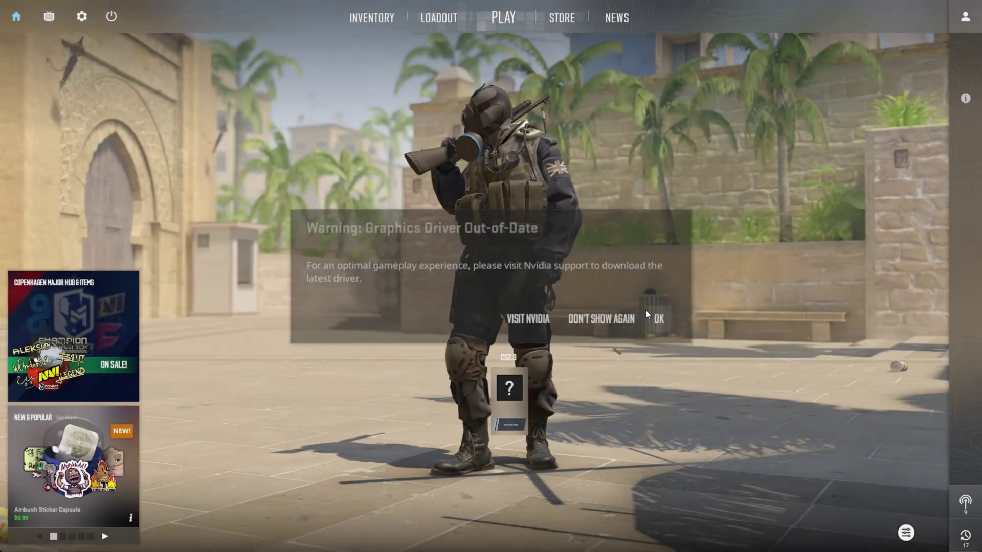
Step: Dismiss the Graphics Driver Out-of-Date warning at the main menu
left_click(656, 318)
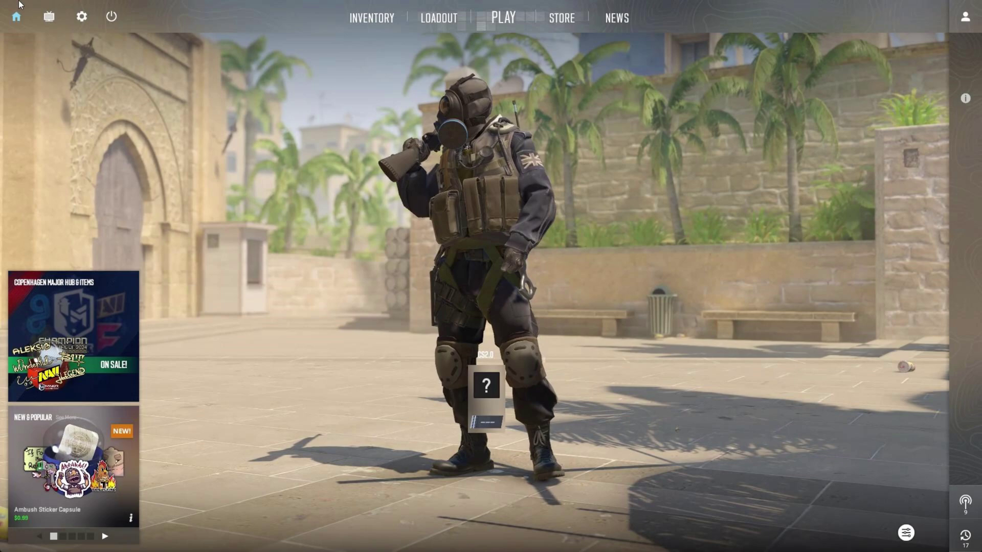
Step: Open Settings on the Audio section showing the voice and microphone options
left_click(82, 17)
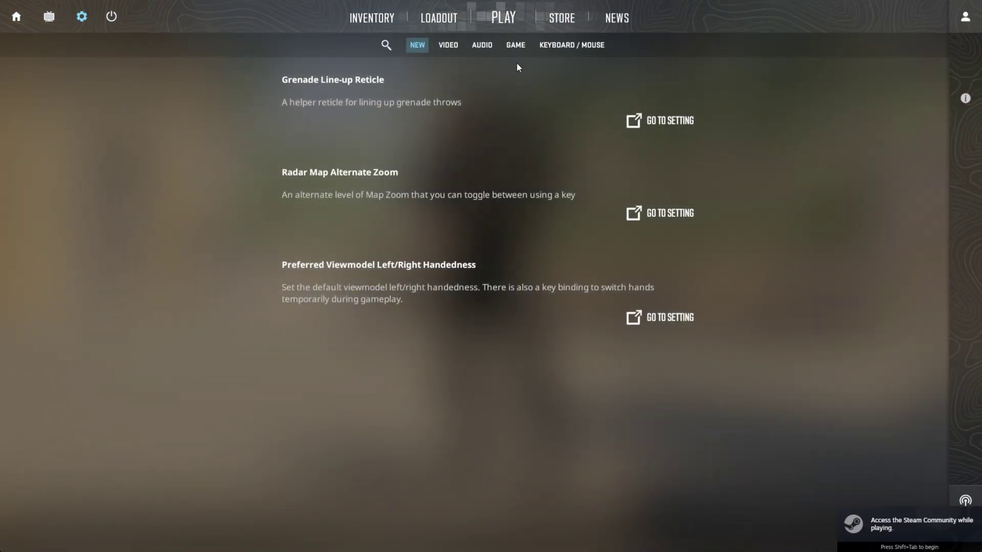
left_click(482, 45)
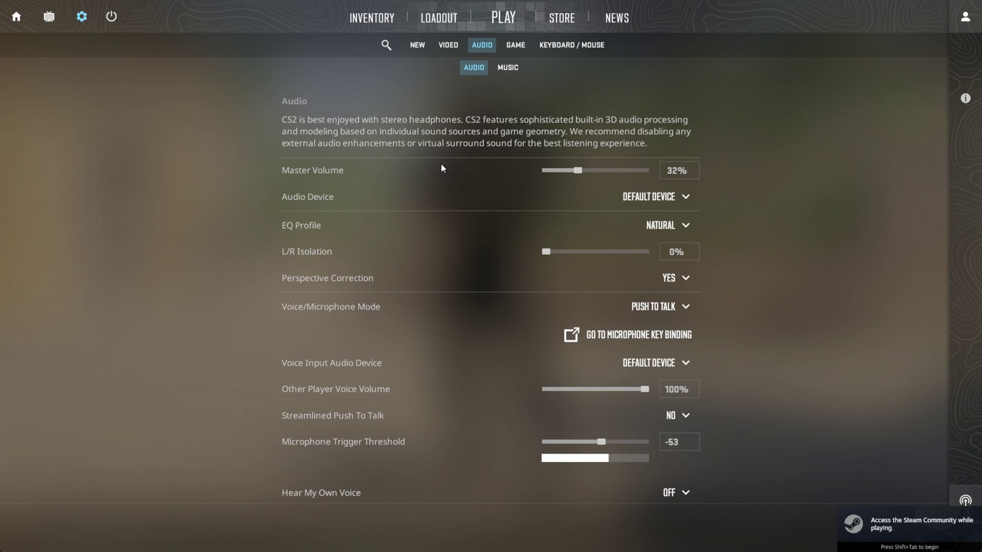
scroll(442, 168, "down", 3)
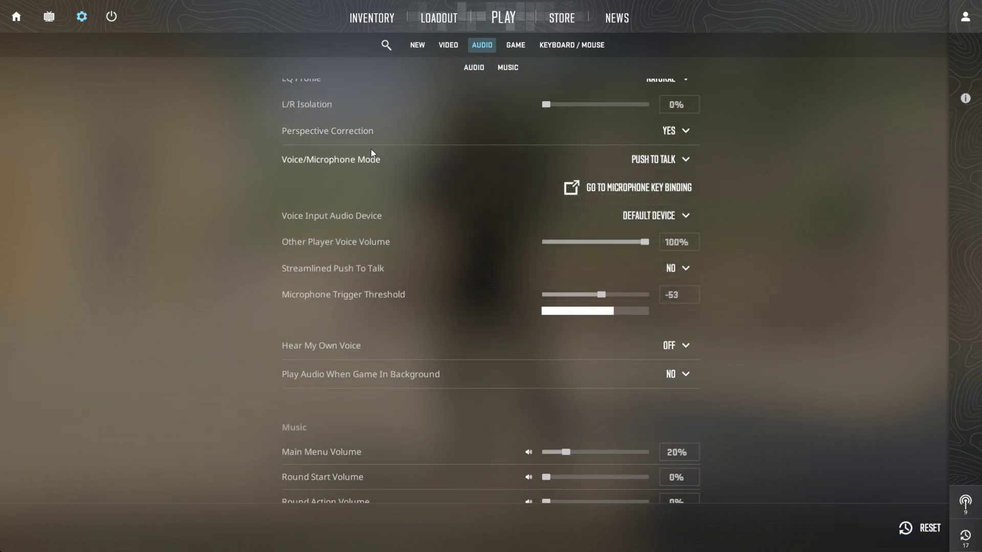
Step: Change Voice/Microphone Mode from Push To Talk to Disabled, then jump to the microphone key binding
left_click(673, 162)
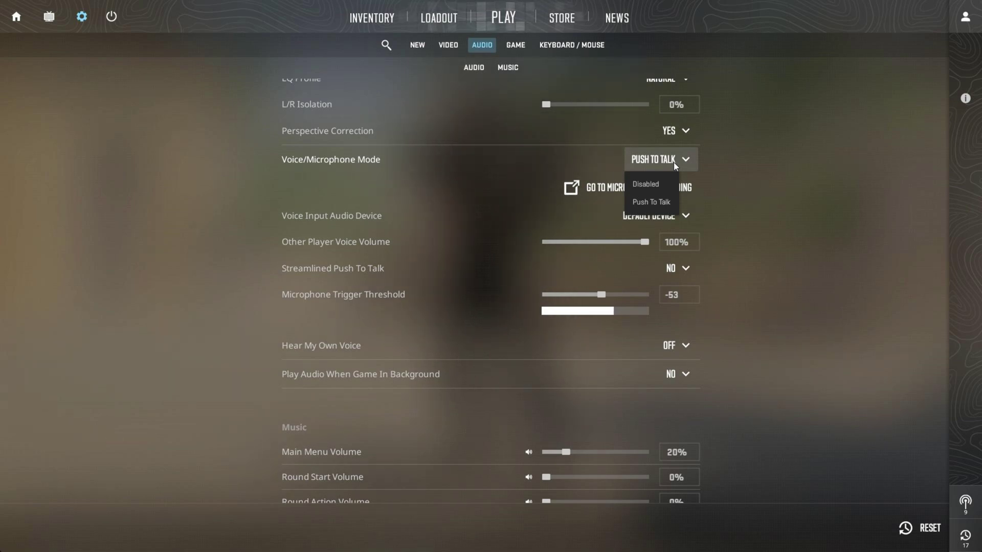
left_click(645, 204)
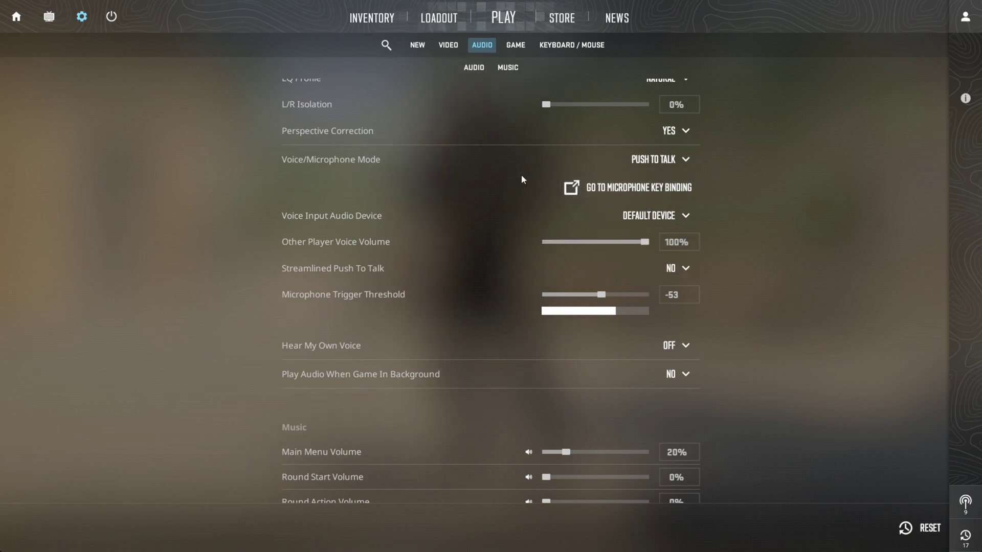
left_click(664, 159)
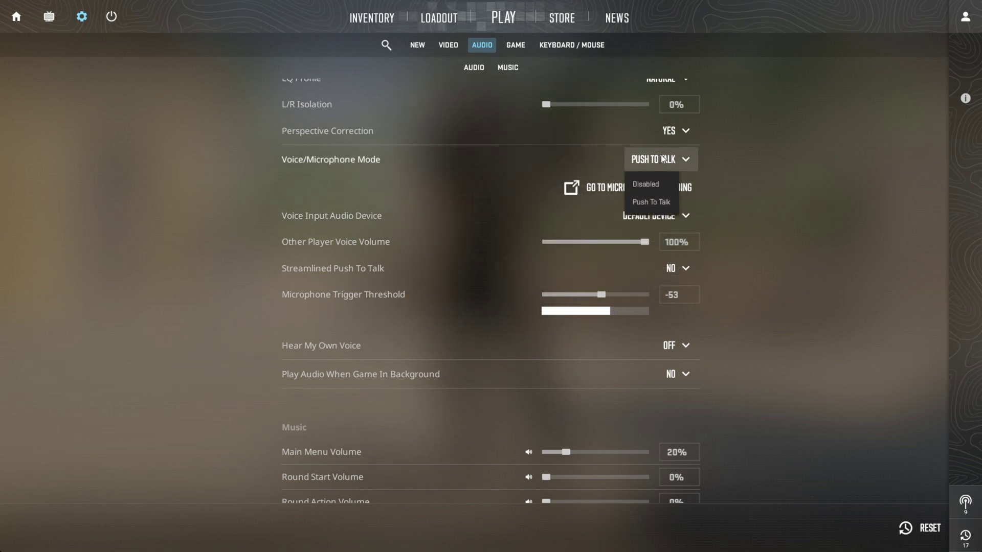
left_click(643, 186)
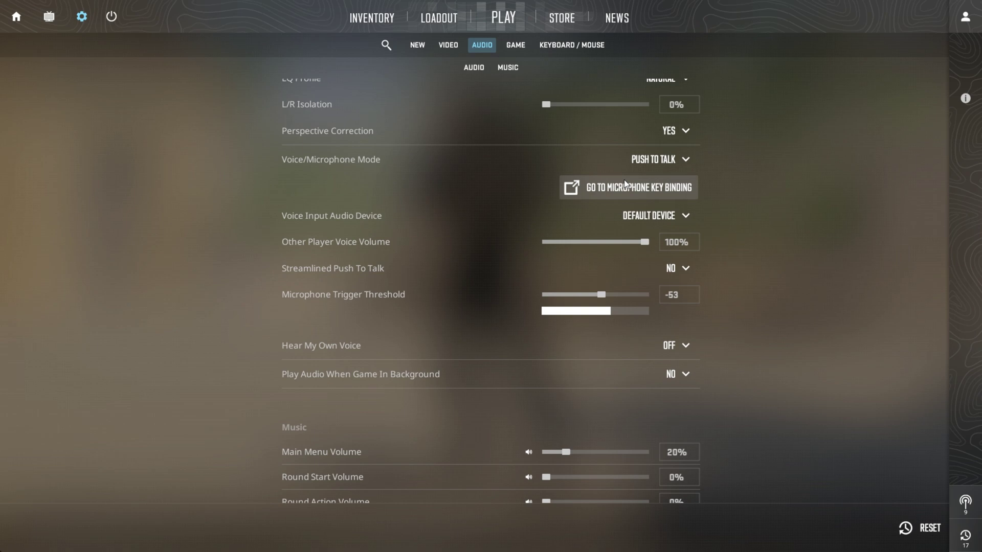
left_click(681, 161)
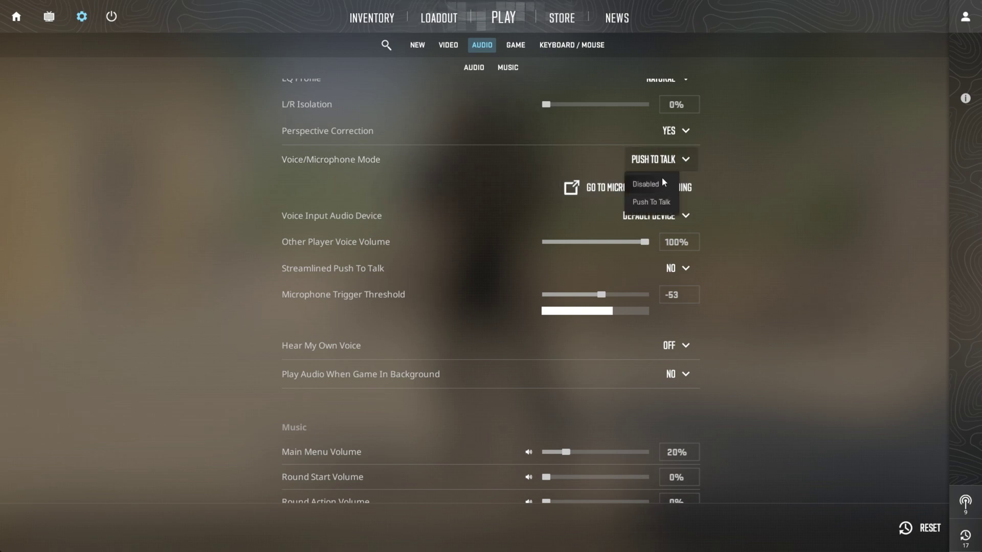
left_click(661, 177)
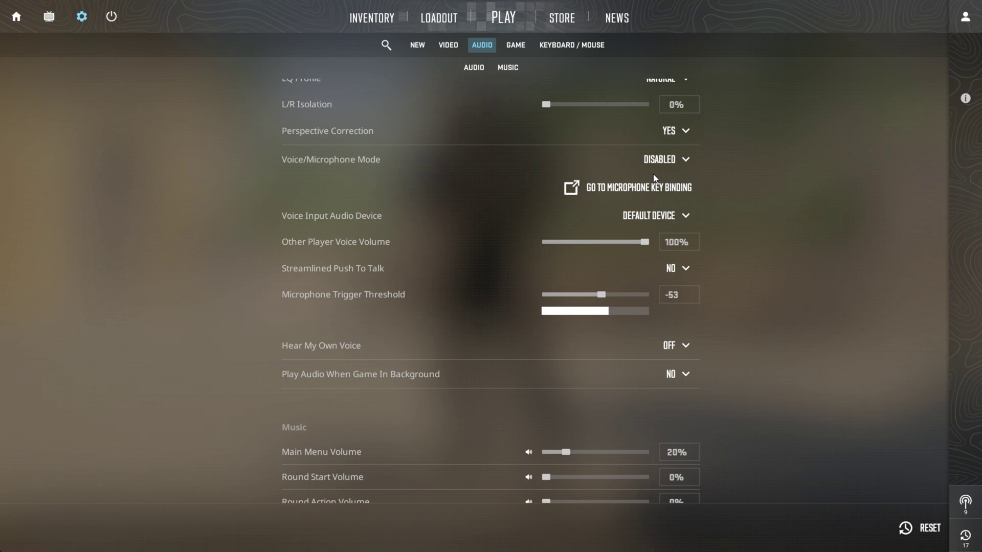
left_click(649, 187)
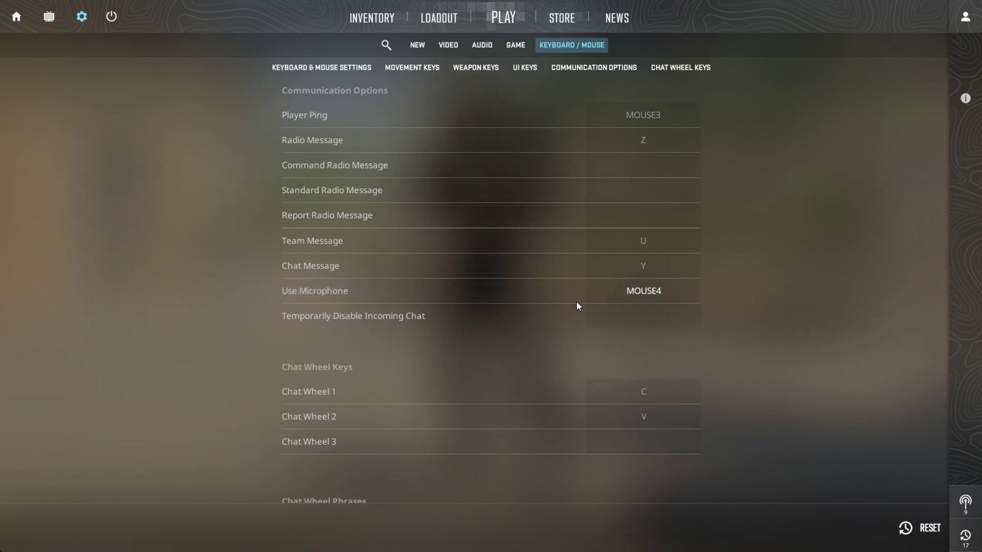
Step: Rebind Use Microphone from MOUSE4 to the T key
left_click(641, 288)
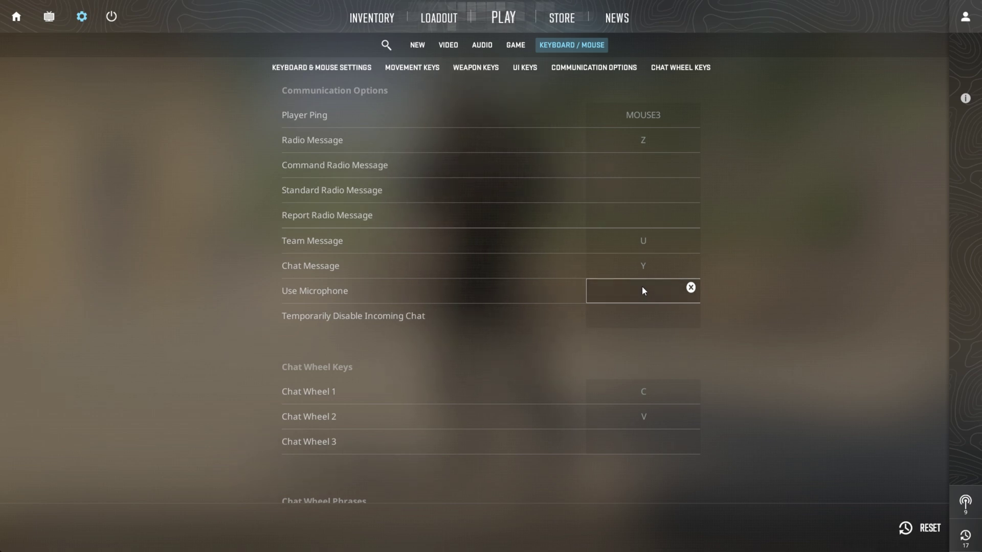
key("t")
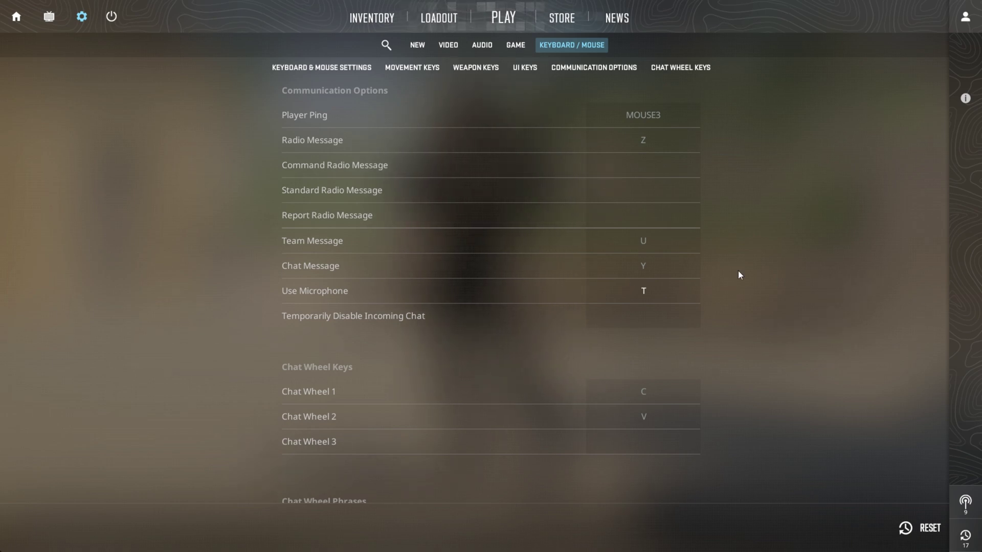
Step: In Keyboard and Mouse communication bindings, bind Use Microphone to U, unbinding Team Message
left_click(568, 45)
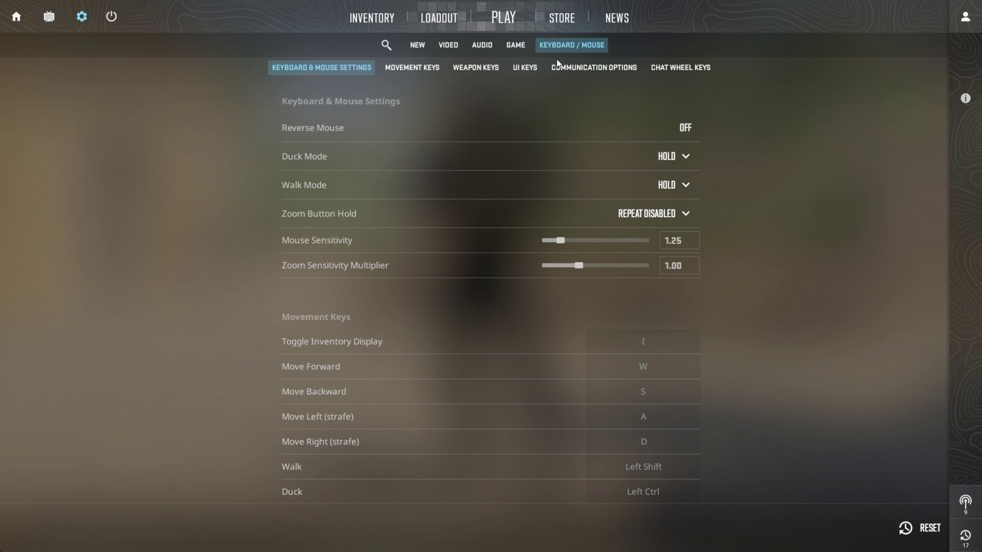
left_click(593, 68)
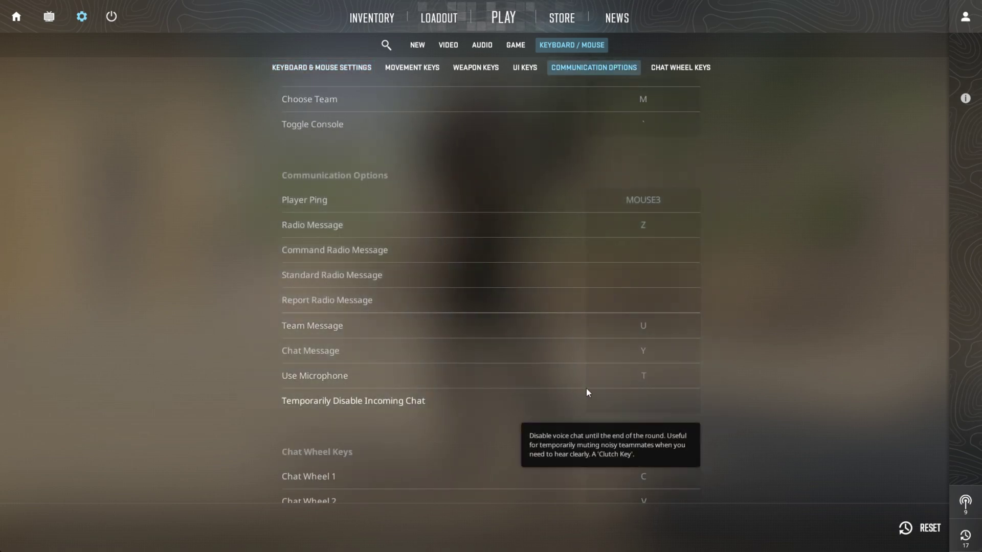
left_click(642, 377)
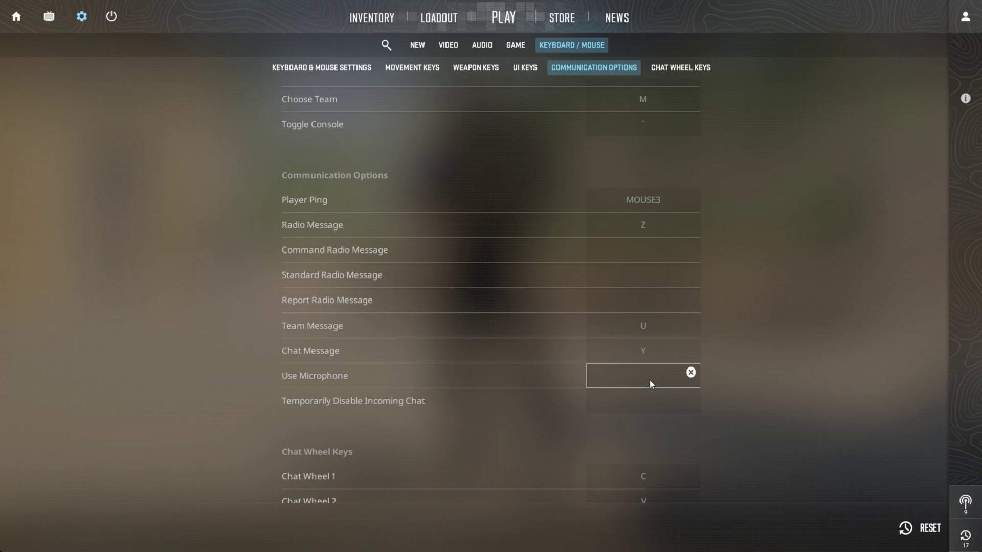
key("u")
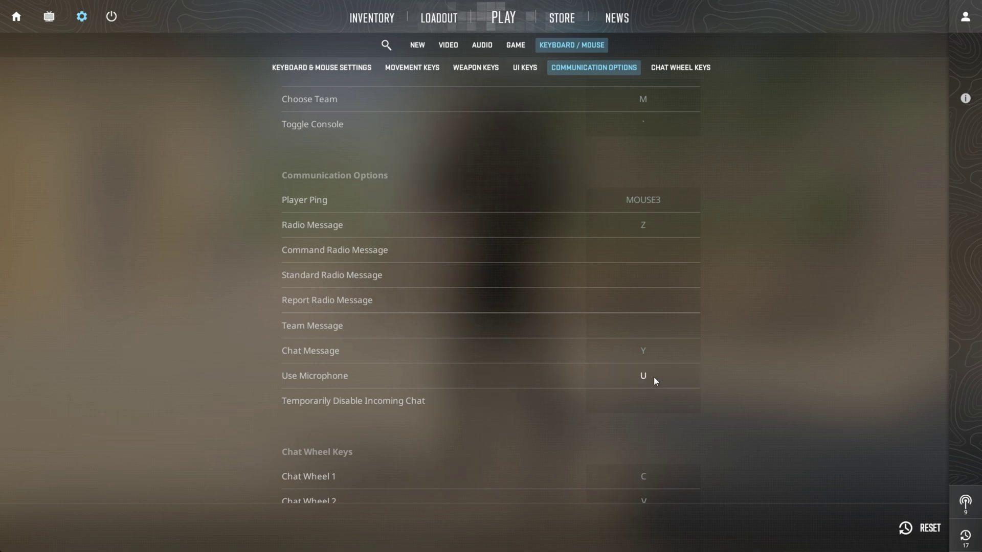